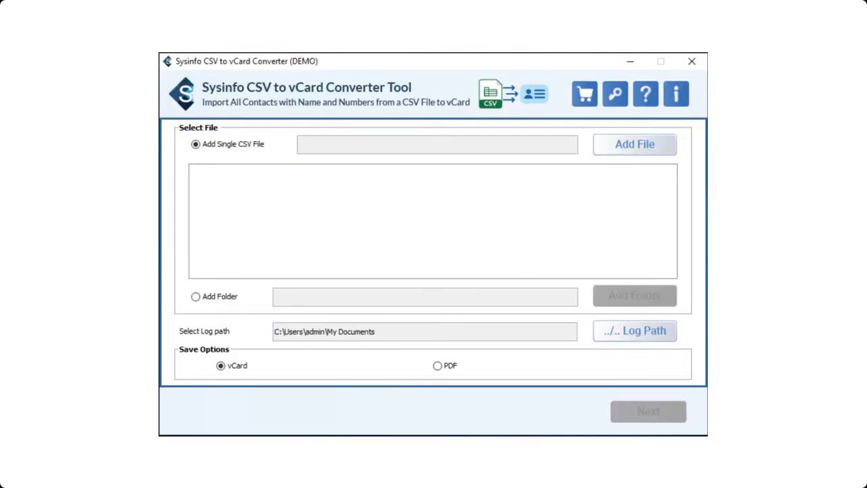
Add test.csv from the Downloads folder as the CSV input, with vCard output kept.
{"action": "left_click", "coordinate": [636, 143]}
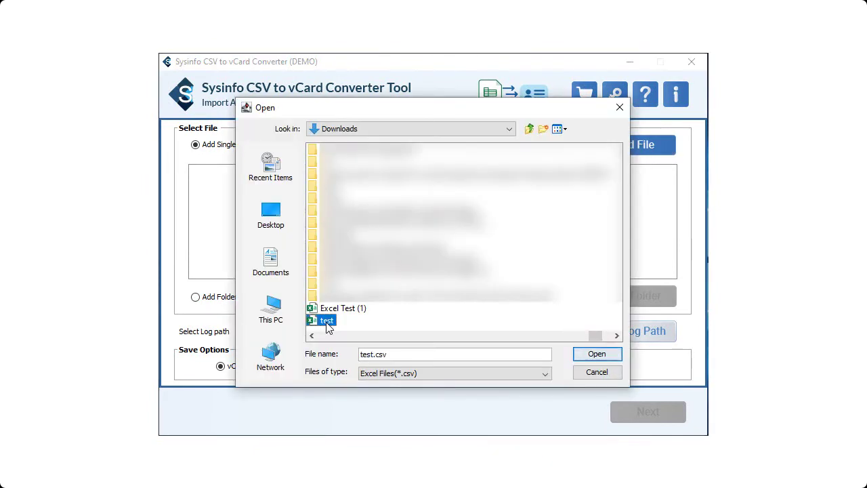
{"action": "left_click", "coordinate": [597, 354]}
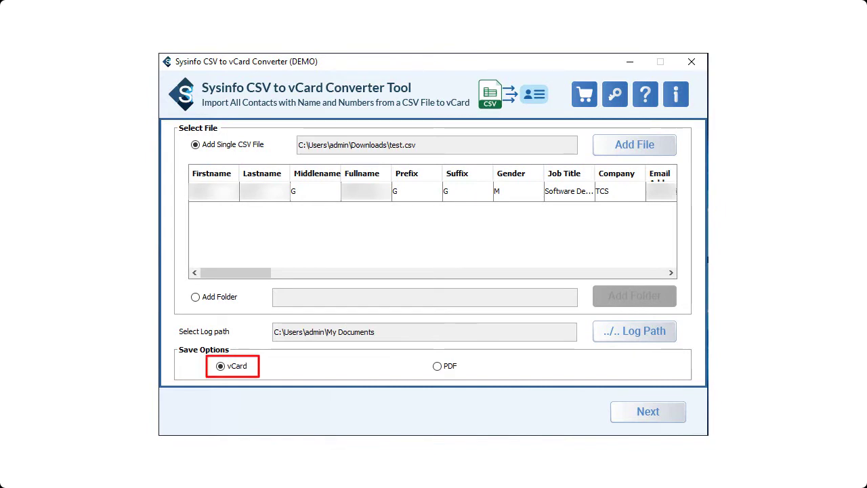
Go to field mapping and auto-map the CSV columns onto vCard fields, first name through notes.
{"action": "left_click", "coordinate": [637, 416]}
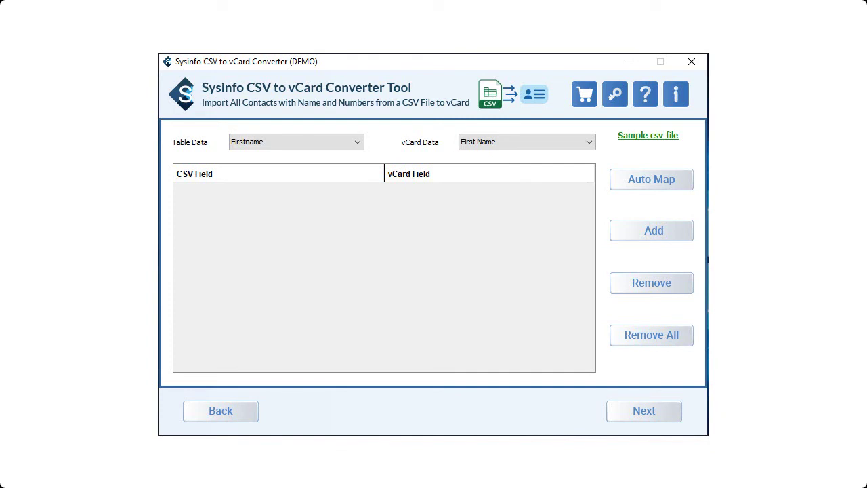
{"action": "left_click", "coordinate": [654, 187]}
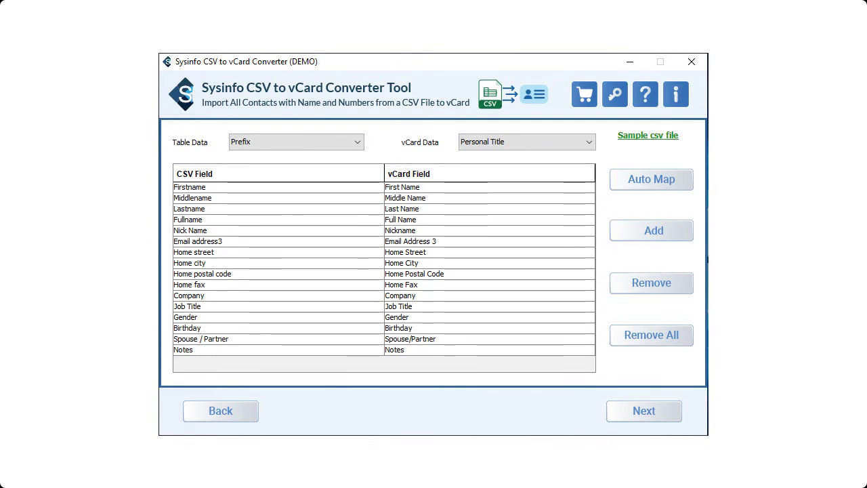
Accept the field mapping to reach export options: separate files, vCard 4.0, Desktop destination.
{"action": "left_click", "coordinate": [648, 420]}
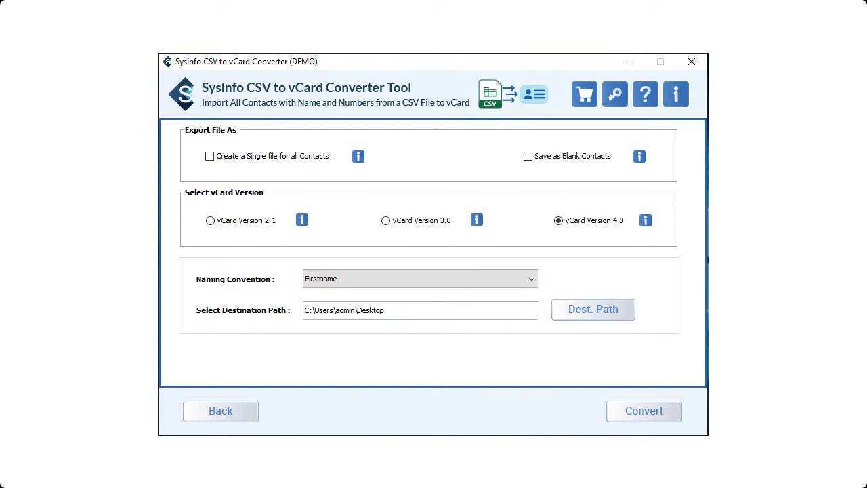
Convert test.csv's contacts into one vCard output on the Desktop, status Completed.
{"action": "left_click", "coordinate": [644, 412]}
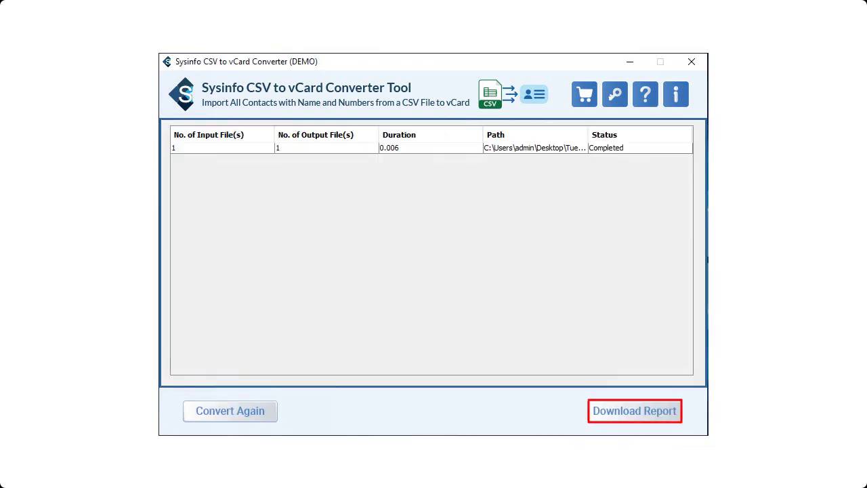